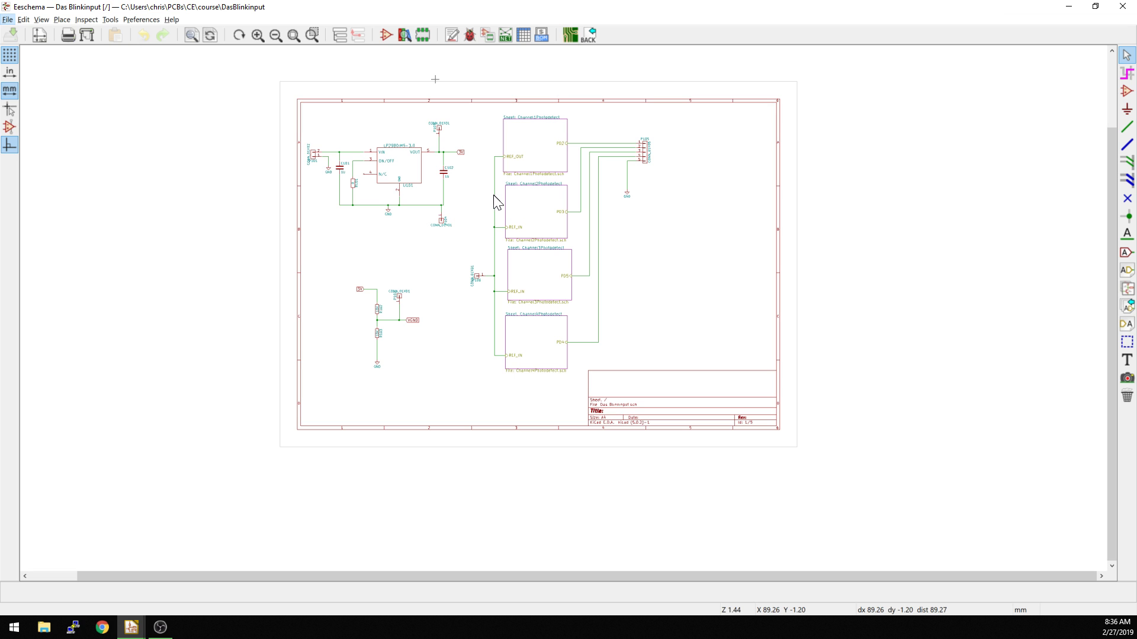
# Step: Zoom and pan around the hierarchical schematic to survey the sheet
pyautogui.scroll(1, 442, 267)
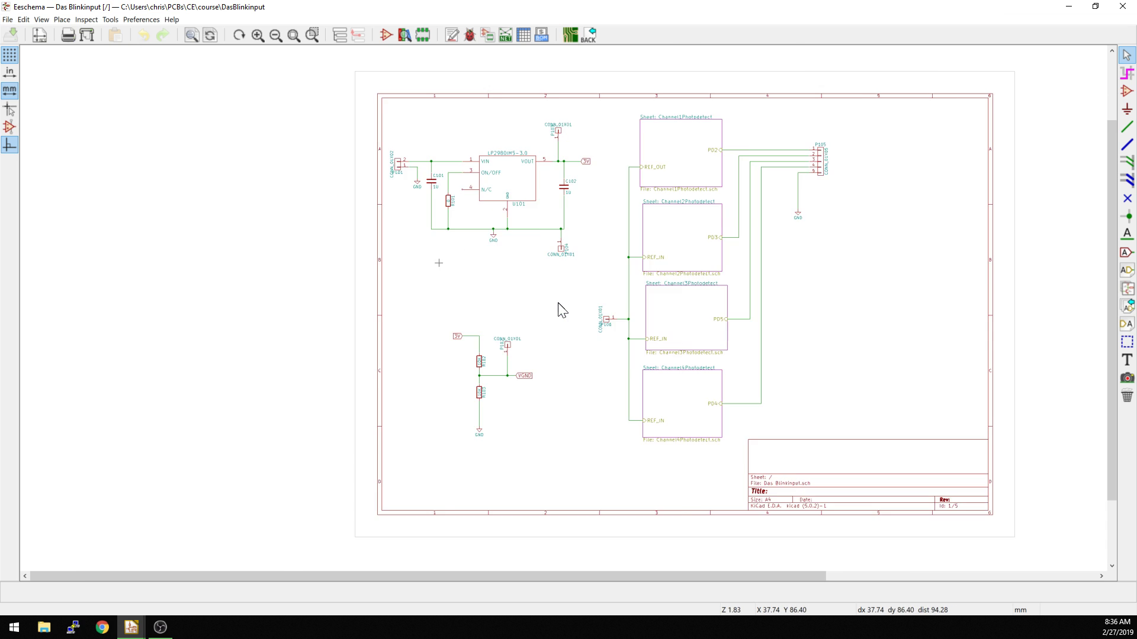
pyautogui.scroll(-1, 561, 309)
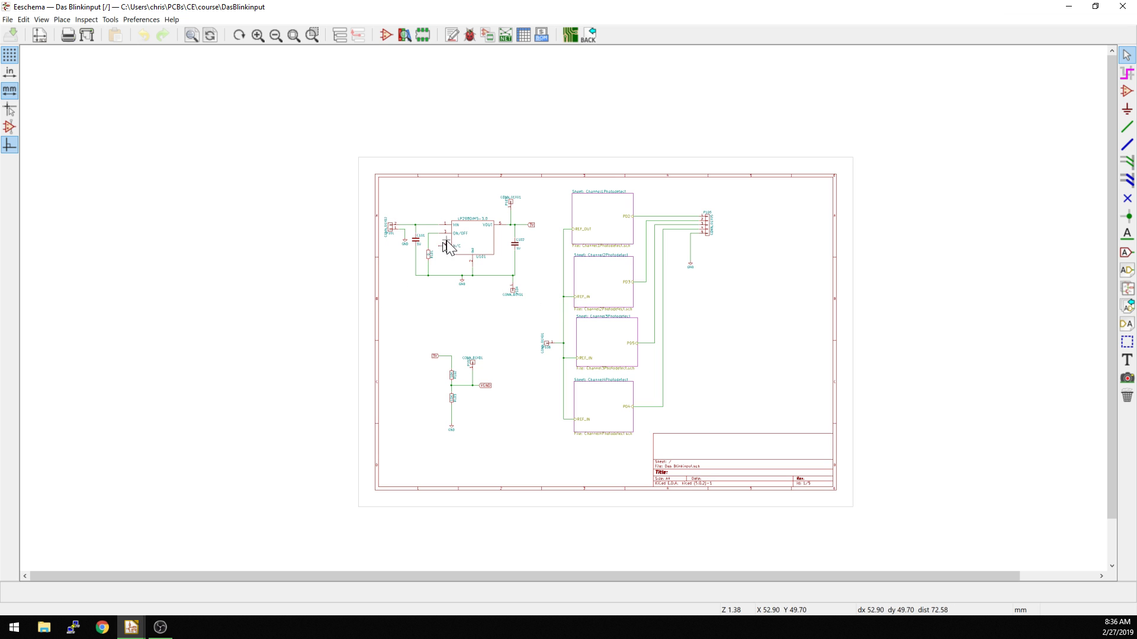
pyautogui.moveTo(496, 306); pyautogui.dragTo(451, 266, button='middle')
pyautogui.moveTo(567, 153); pyautogui.dragTo(529, 152, button='middle')
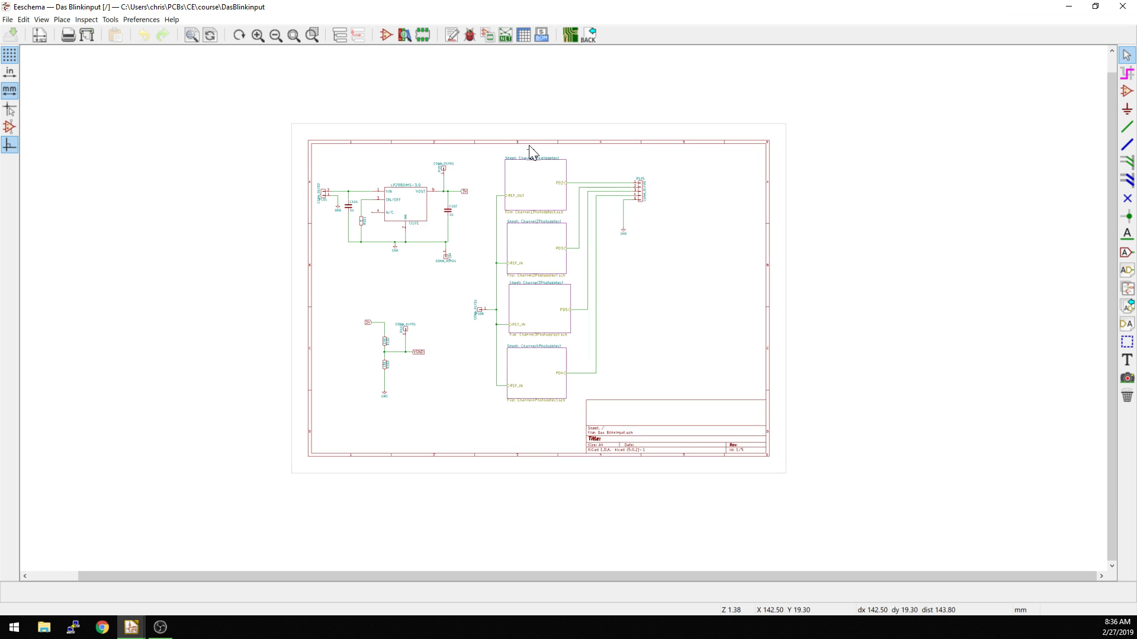
# Step: Open the Symbol Fields table and hide its Footprint and Datasheet columns
pyautogui.click(522, 40)
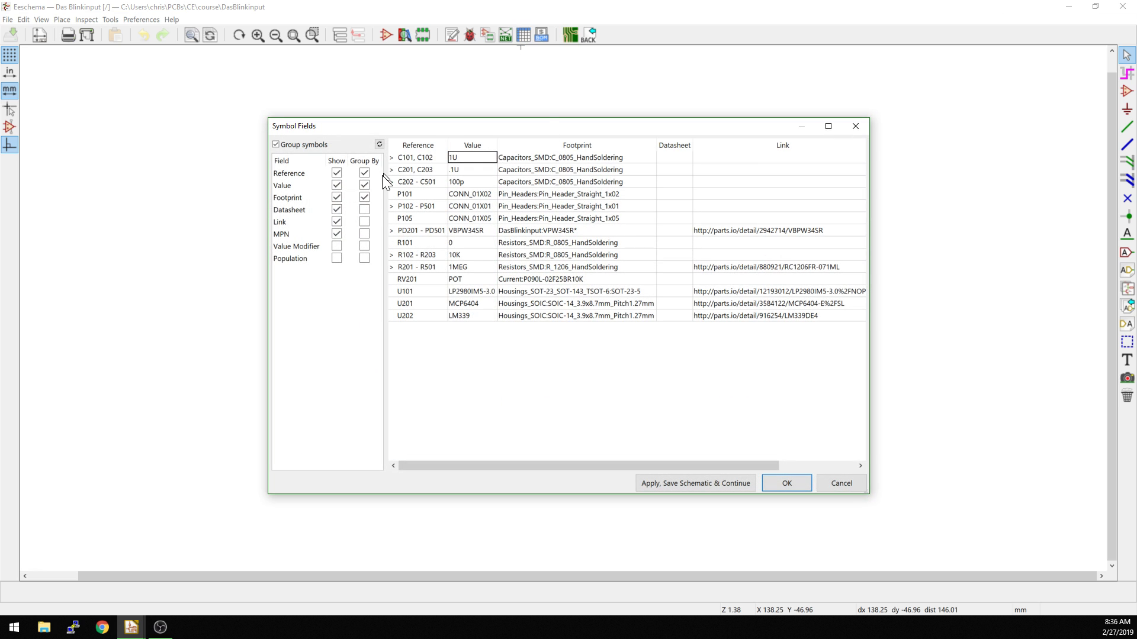
pyautogui.rightClick(549, 143)
pyautogui.click(559, 171)
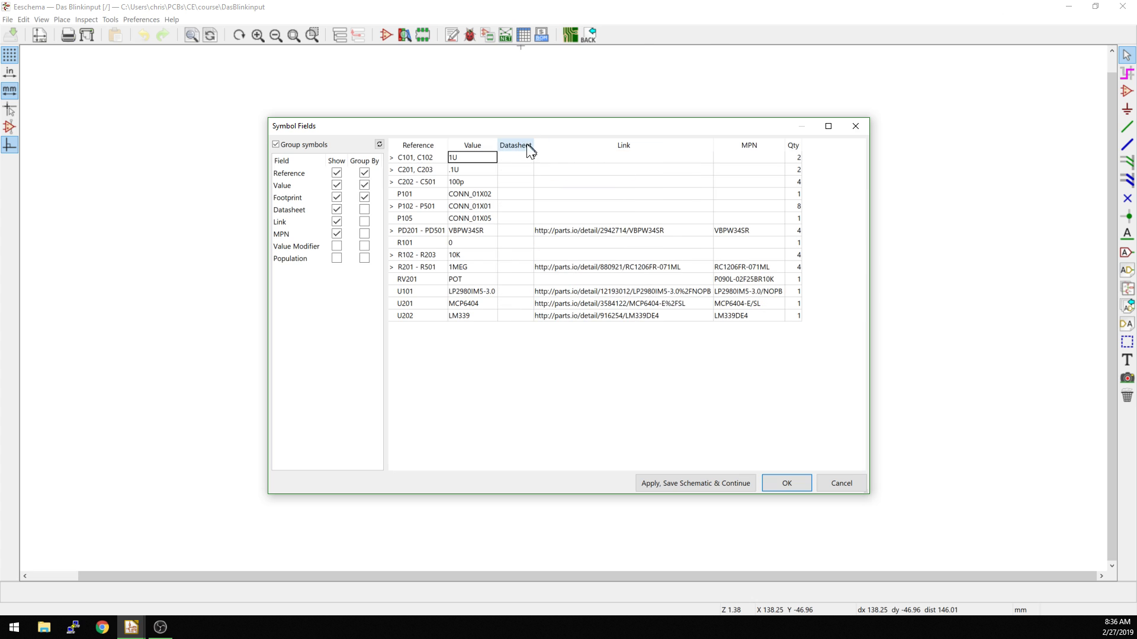
pyautogui.rightClick(516, 142)
pyautogui.click(528, 180)
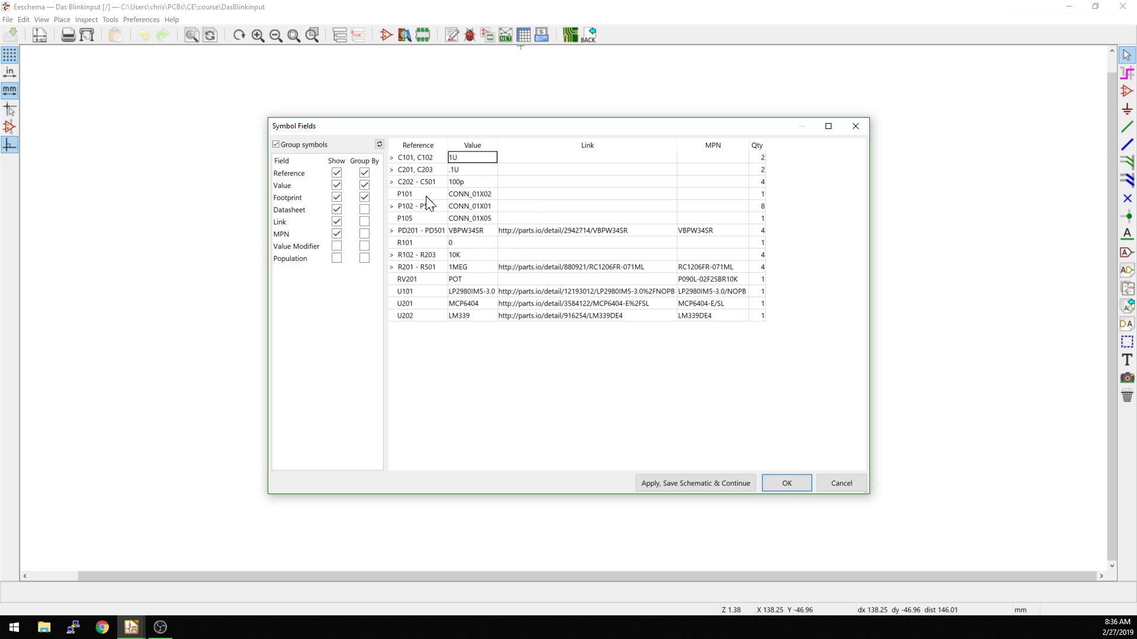
# Step: Expand the C201, C203 group and change C203's value to 100N
pyautogui.click(391, 169)
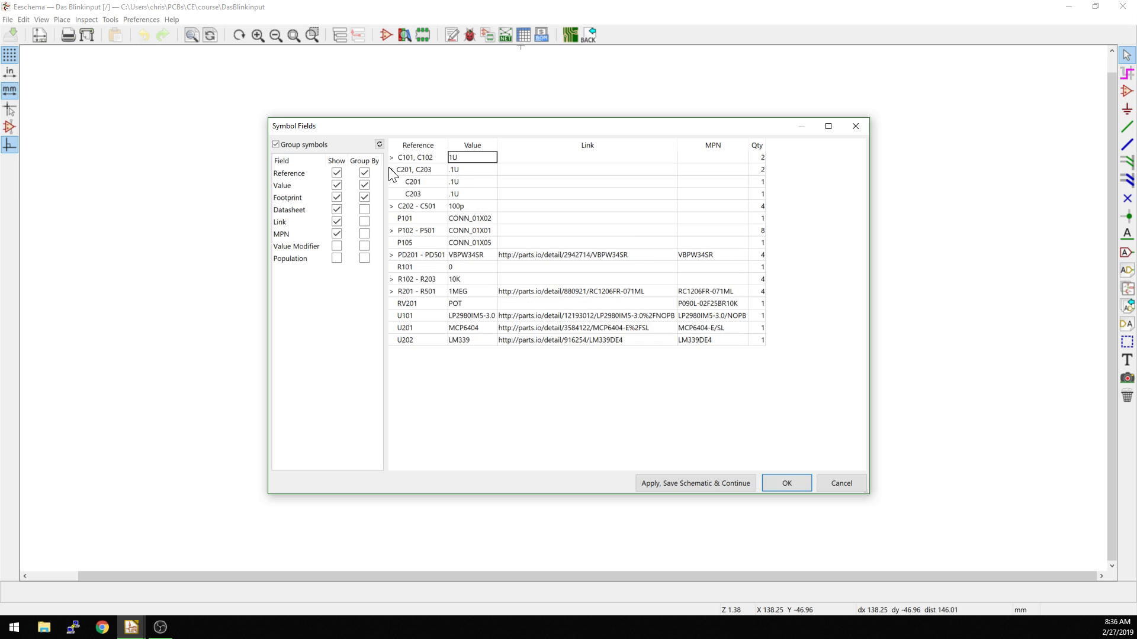
pyautogui.click(460, 194)
pyautogui.write('100N')
pyautogui.press('Tab')
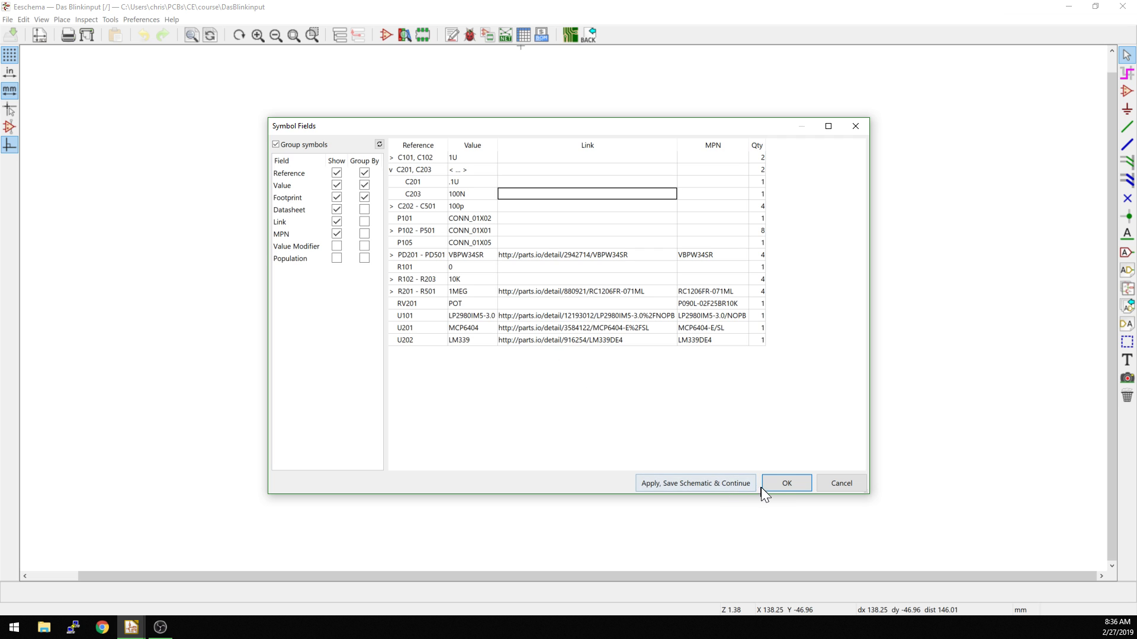
# Step: Apply the edit, reopen Symbol Fields, check C201/C203 values, expand the 100p C202 - C501 group, apply
pyautogui.click(775, 485)
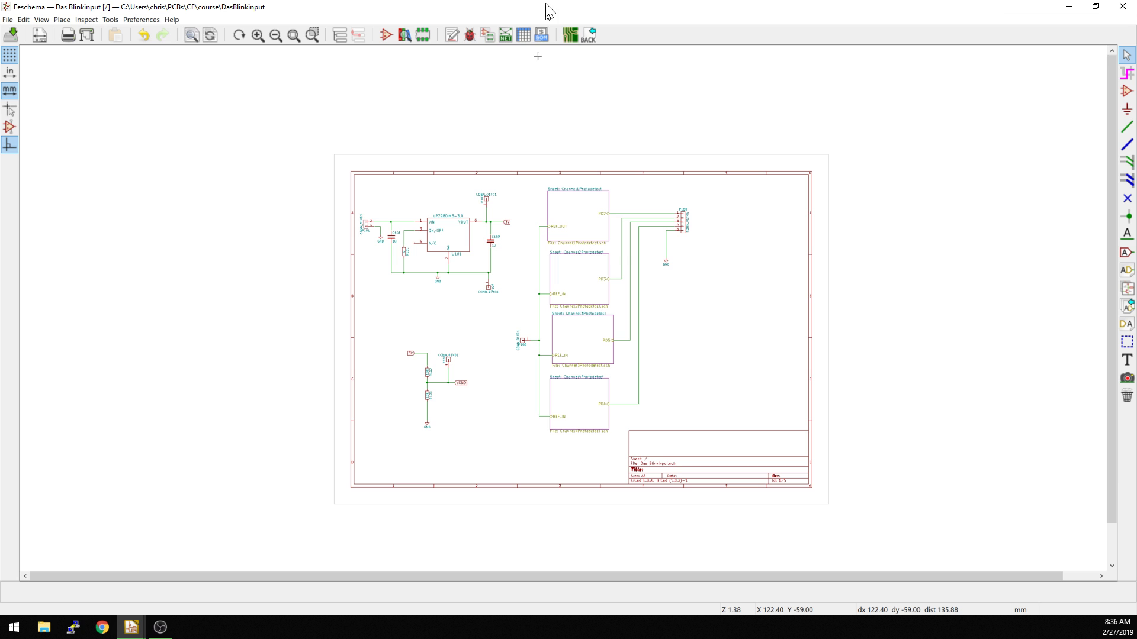
pyautogui.click(523, 35)
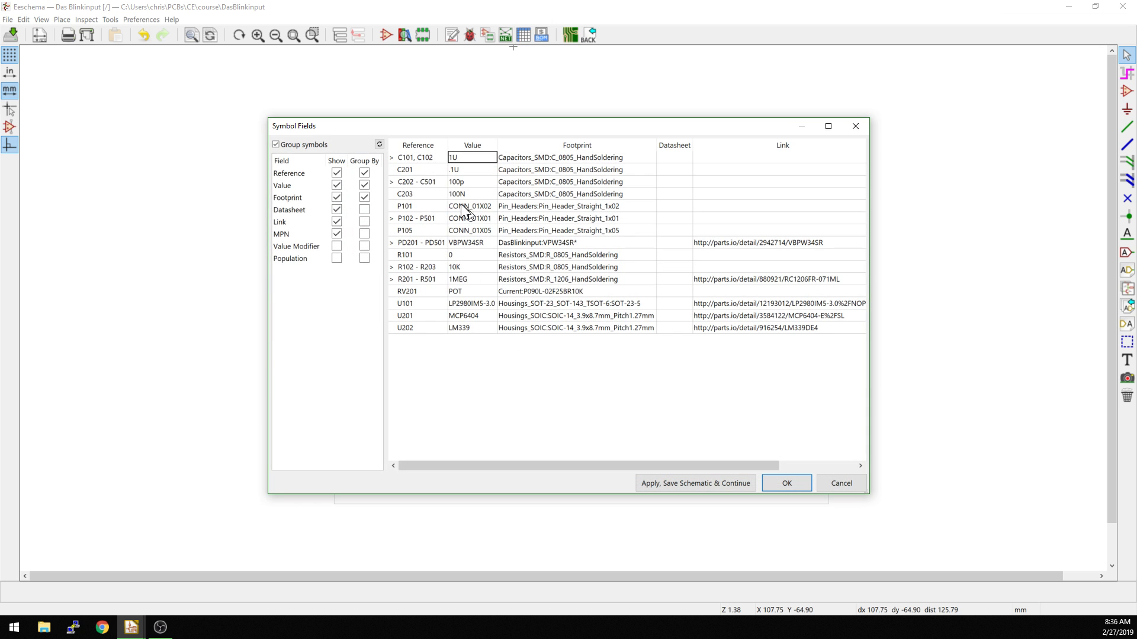
pyautogui.click(458, 197)
pyautogui.click(461, 194)
pyautogui.click(392, 185)
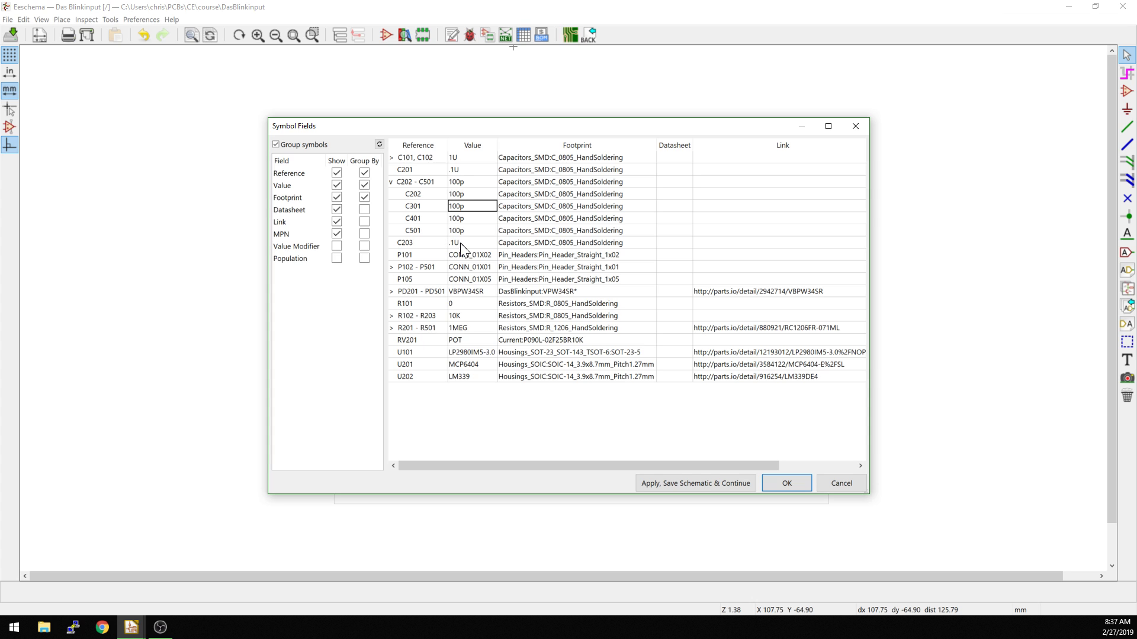
pyautogui.click(795, 481)
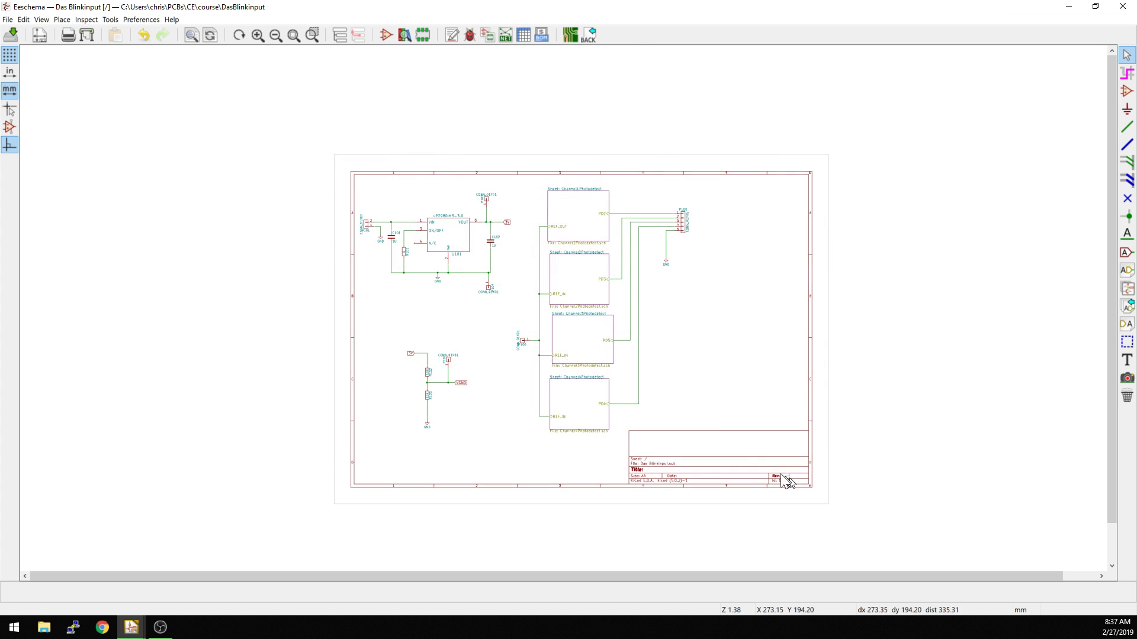
# Step: Reopen Symbol Fields and hide the Footprint and Datasheet columns again
pyautogui.click(521, 35)
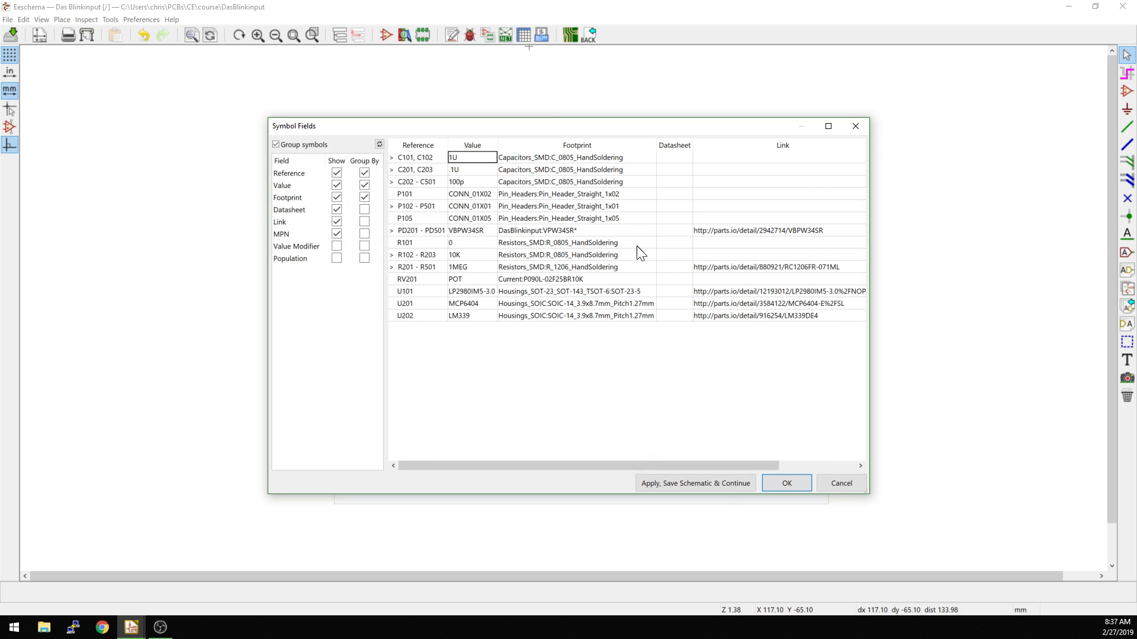
pyautogui.click(706, 159)
pyautogui.rightClick(571, 148)
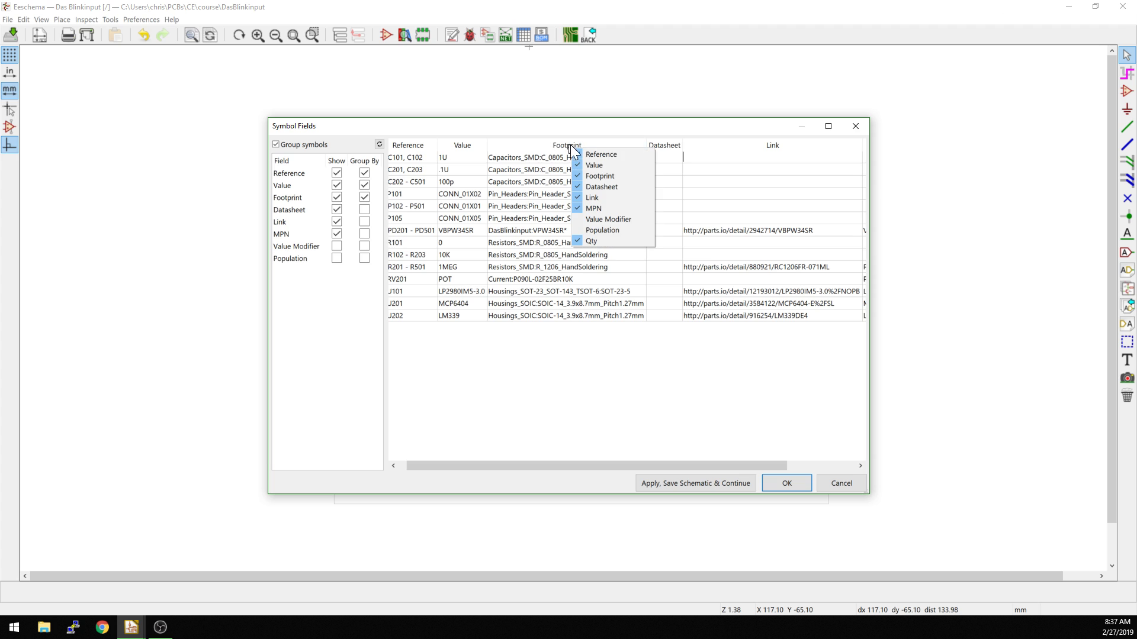
pyautogui.click(591, 176)
pyautogui.rightClick(516, 148)
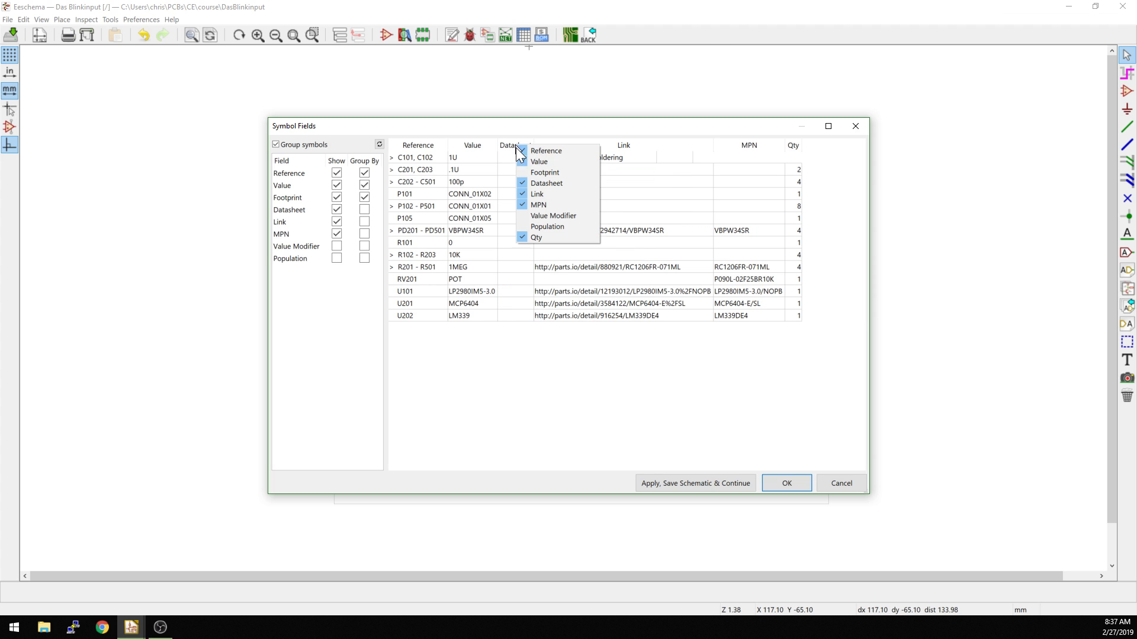
pyautogui.click(530, 183)
pyautogui.click(541, 170)
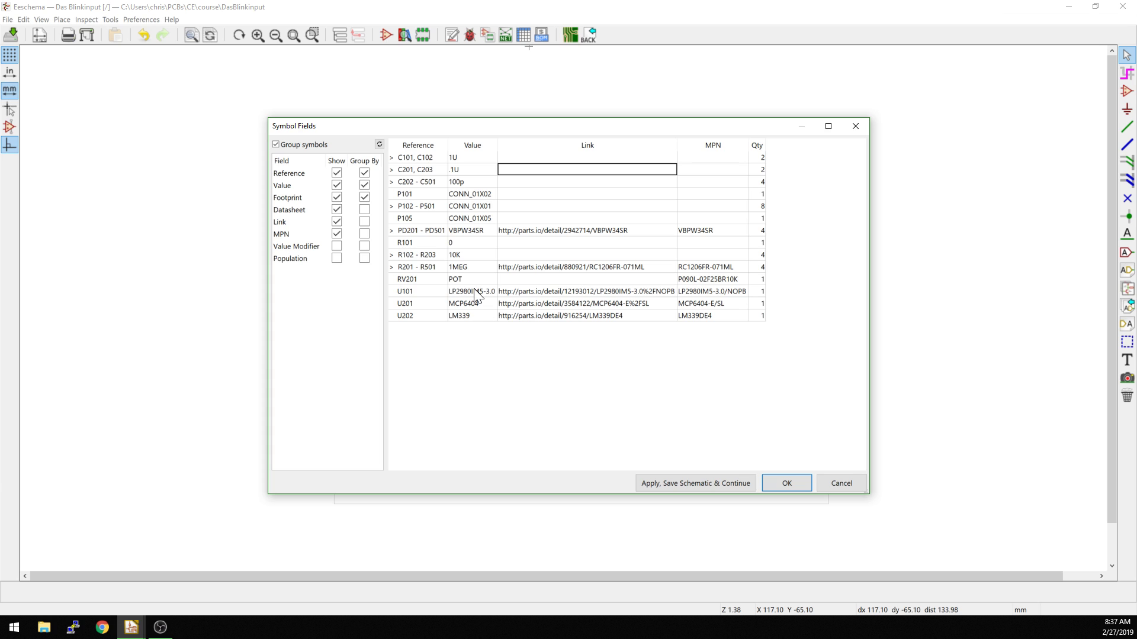
# Step: Collapse the 10K R102 - R203 group and expand the 1MEG R201 - R501 group
pyautogui.click(392, 254)
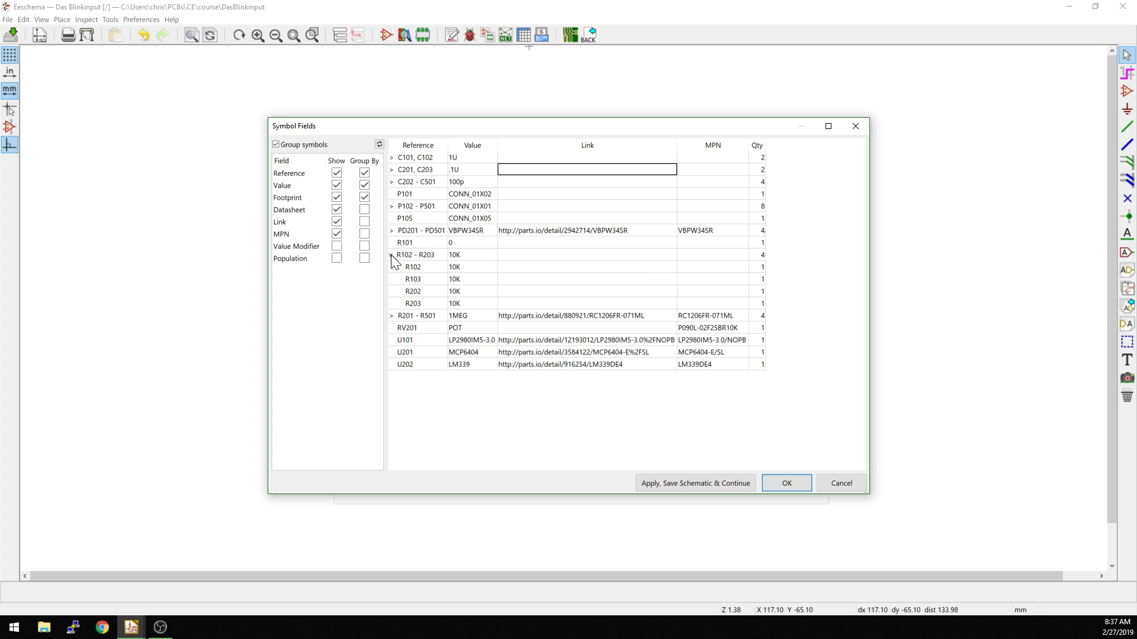
pyautogui.click(391, 255)
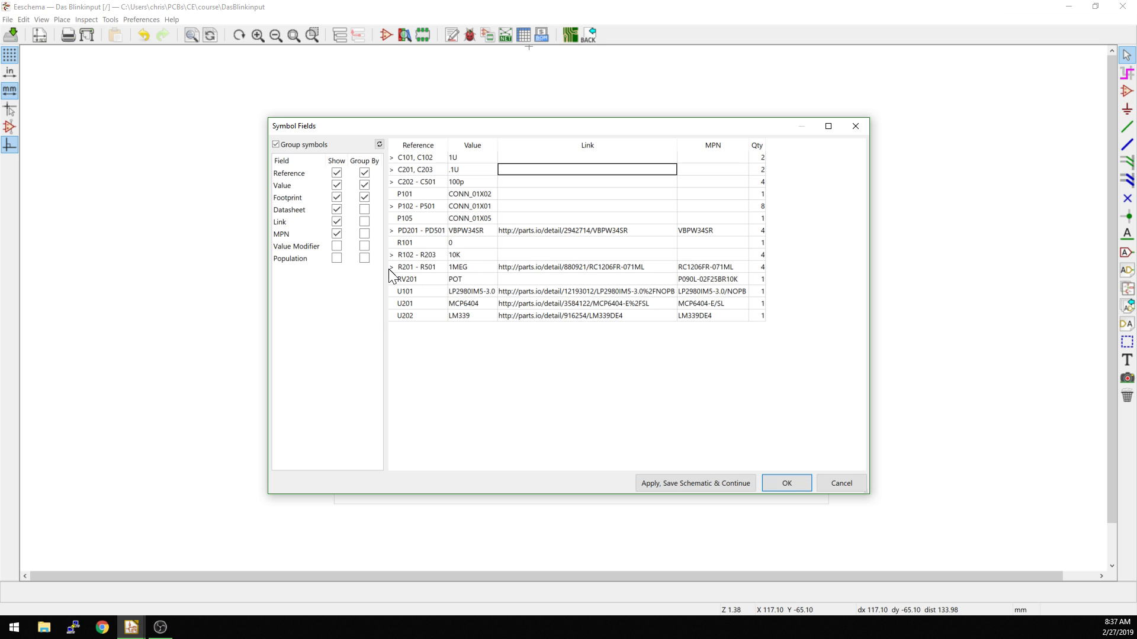
pyautogui.click(391, 267)
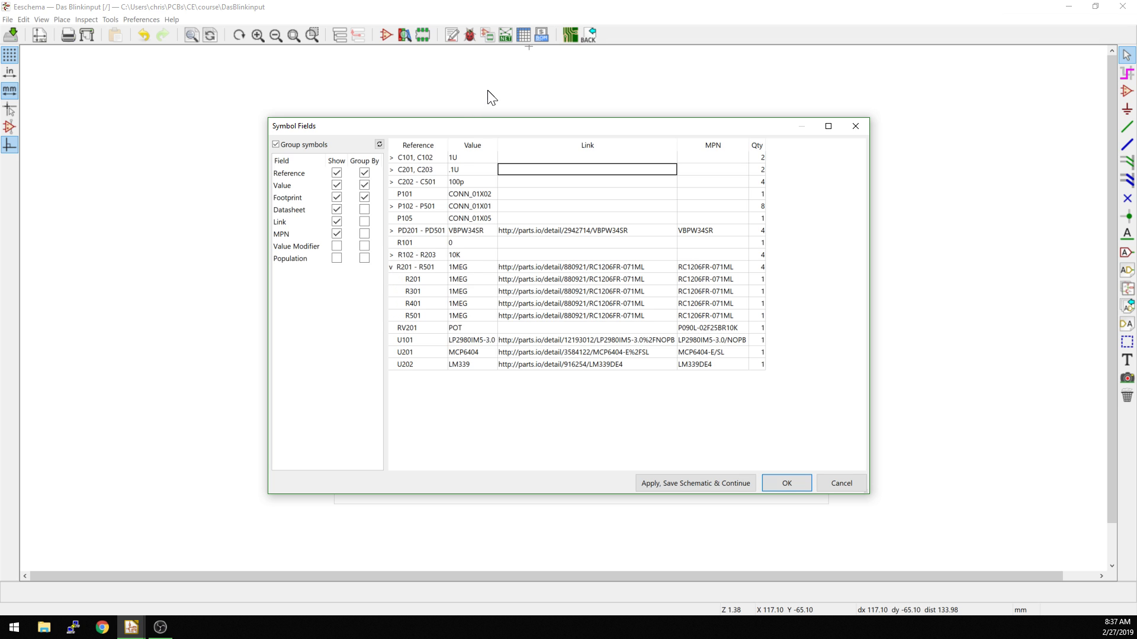
# Step: Collapse the 1MEG resistor group while the fields window is moved aside, then recentre it
pyautogui.moveTo(479, 127); pyautogui.dragTo(923, 108)
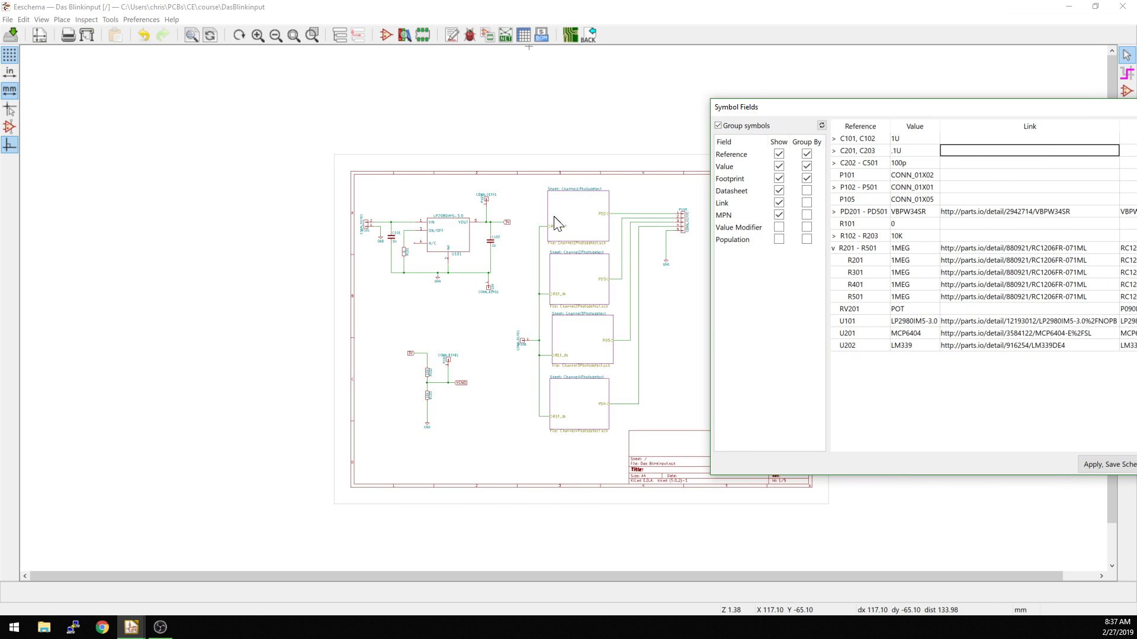
pyautogui.click(833, 249)
pyautogui.moveTo(882, 114); pyautogui.dragTo(499, 148)
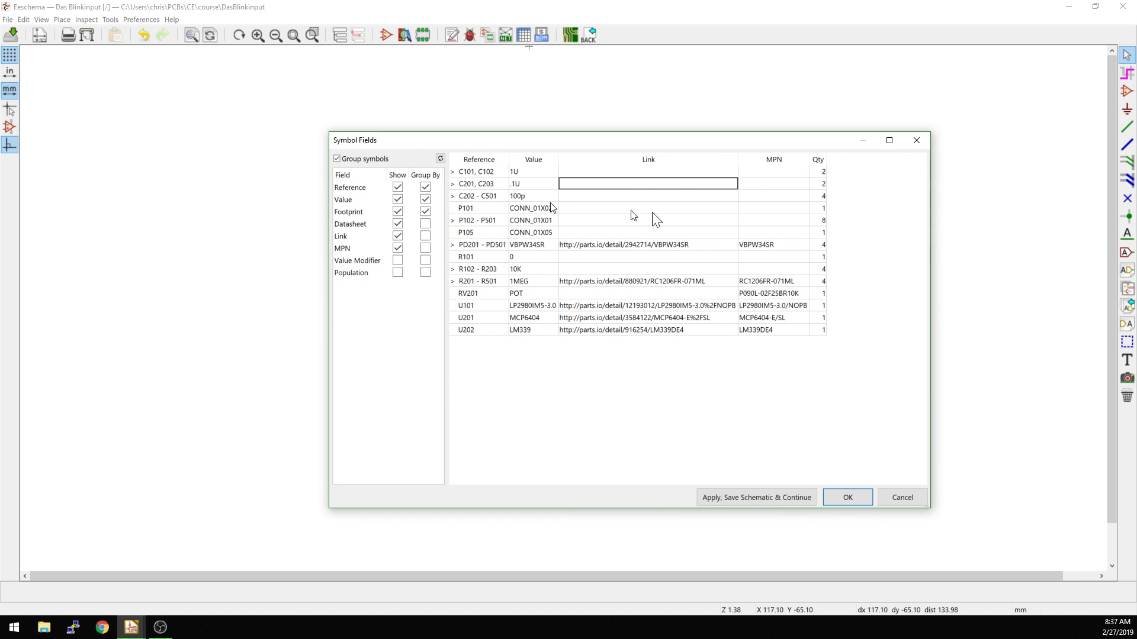
# Step: Show Value Modifier and Population columns, hide Footprint and Datasheet, and ungroup by Reference
pyautogui.click(397, 261)
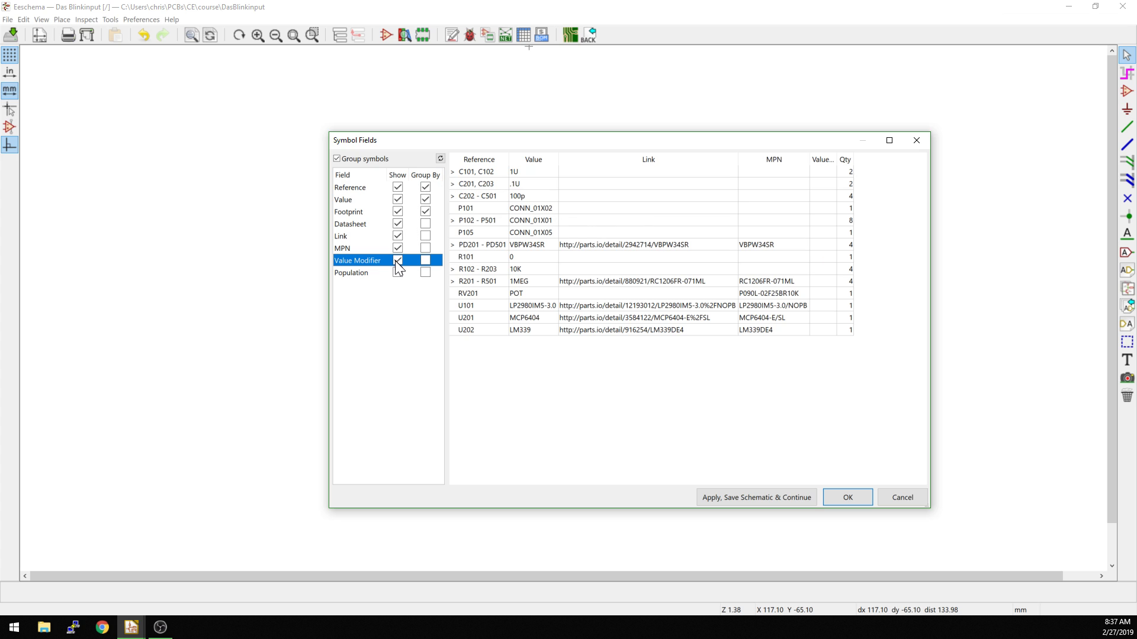
pyautogui.click(398, 273)
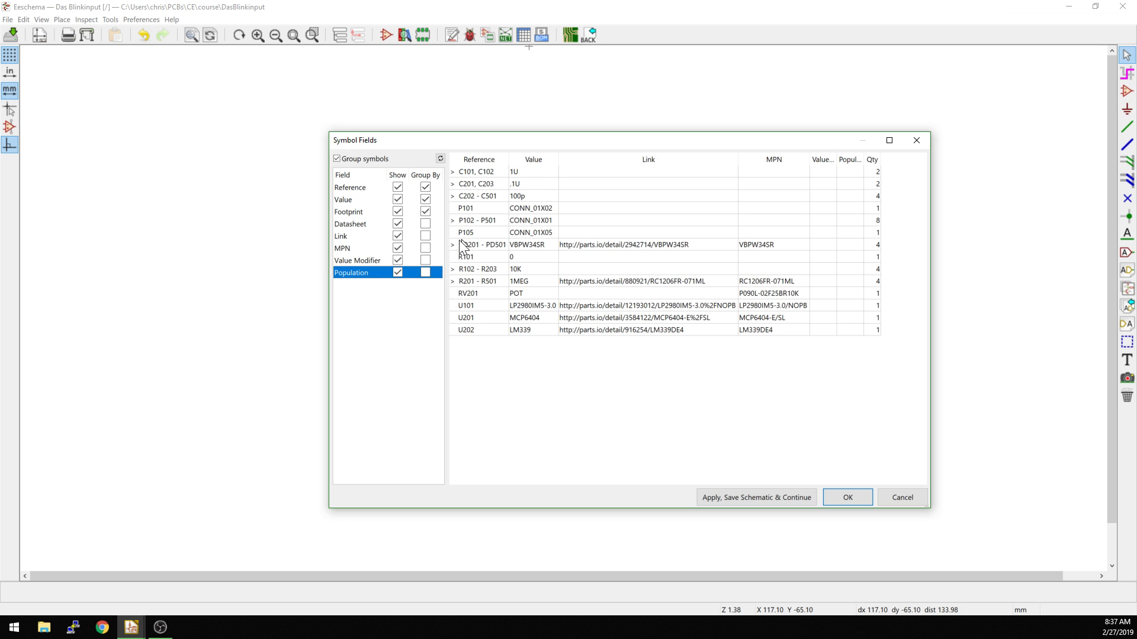
pyautogui.click(397, 212)
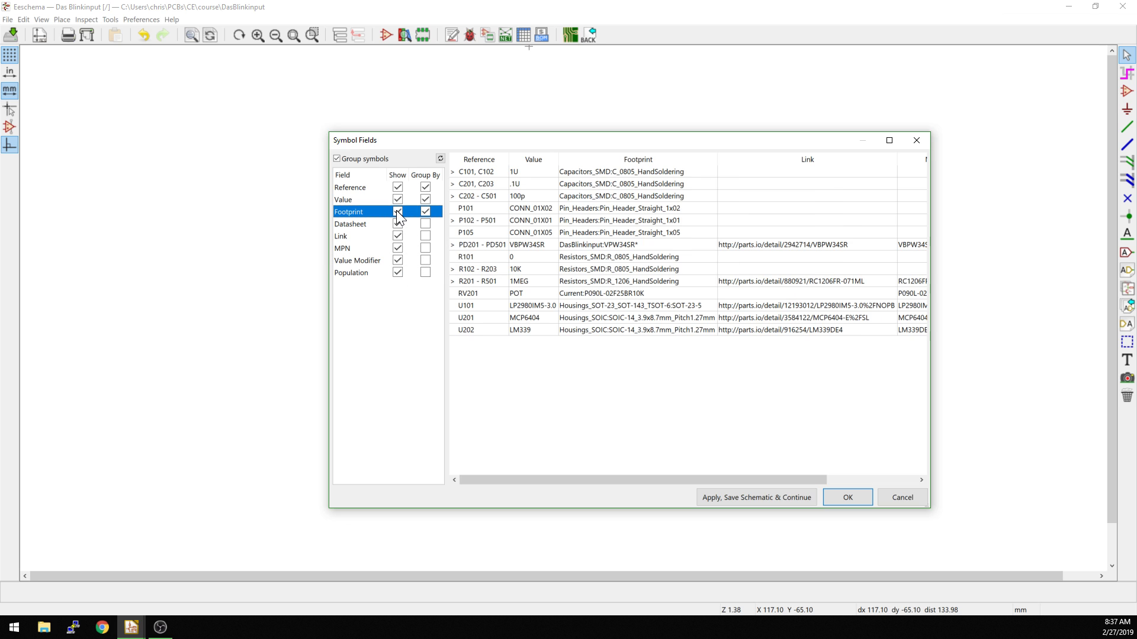
pyautogui.click(396, 210)
pyautogui.click(398, 223)
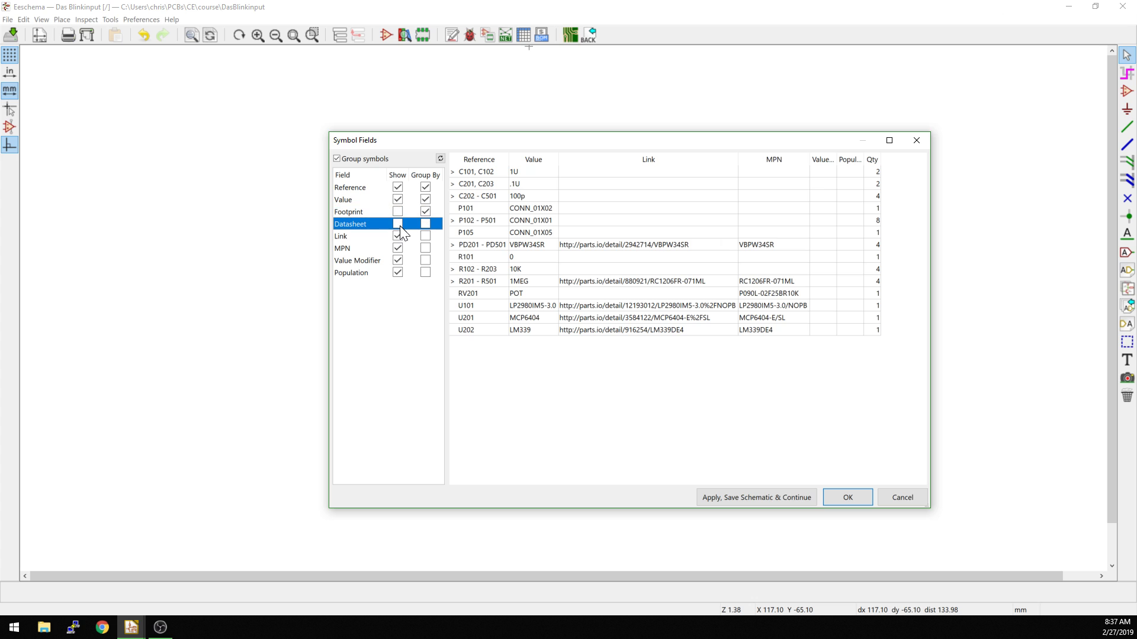
pyautogui.click(425, 187)
# Step: Toggle Value grouping off, on and off, then briefly group by MPN and remove it
pyautogui.click(425, 200)
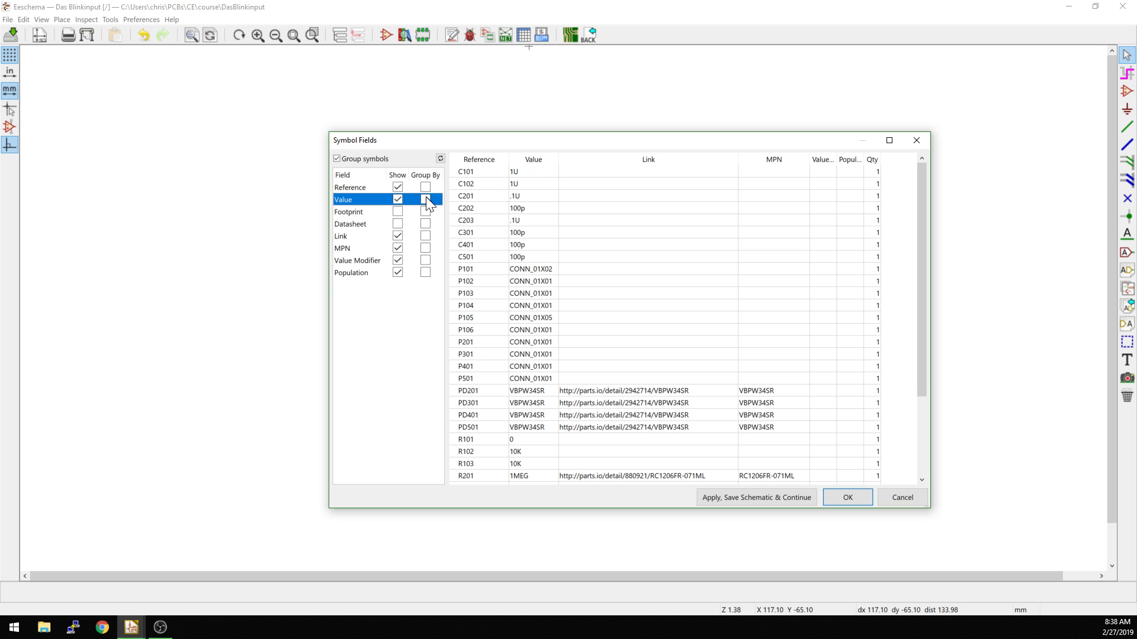
pyautogui.click(425, 200)
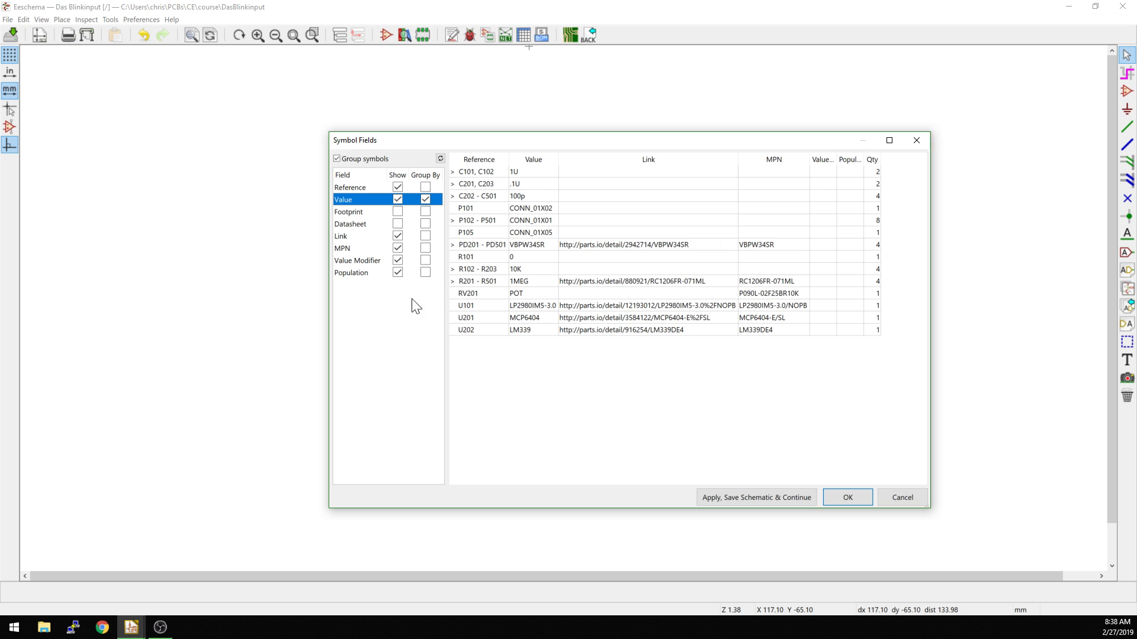
pyautogui.click(425, 200)
pyautogui.click(425, 248)
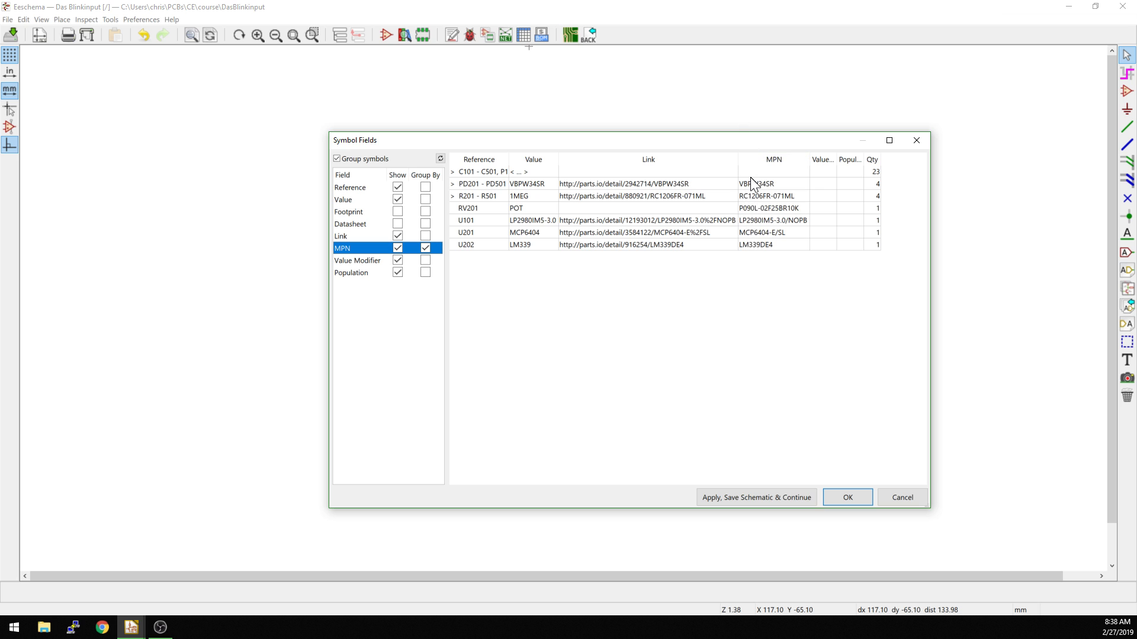
pyautogui.click(424, 247)
# Step: Group symbols by Value, then apply and save Channel3Photodetect.sch with the field changes
pyautogui.click(426, 200)
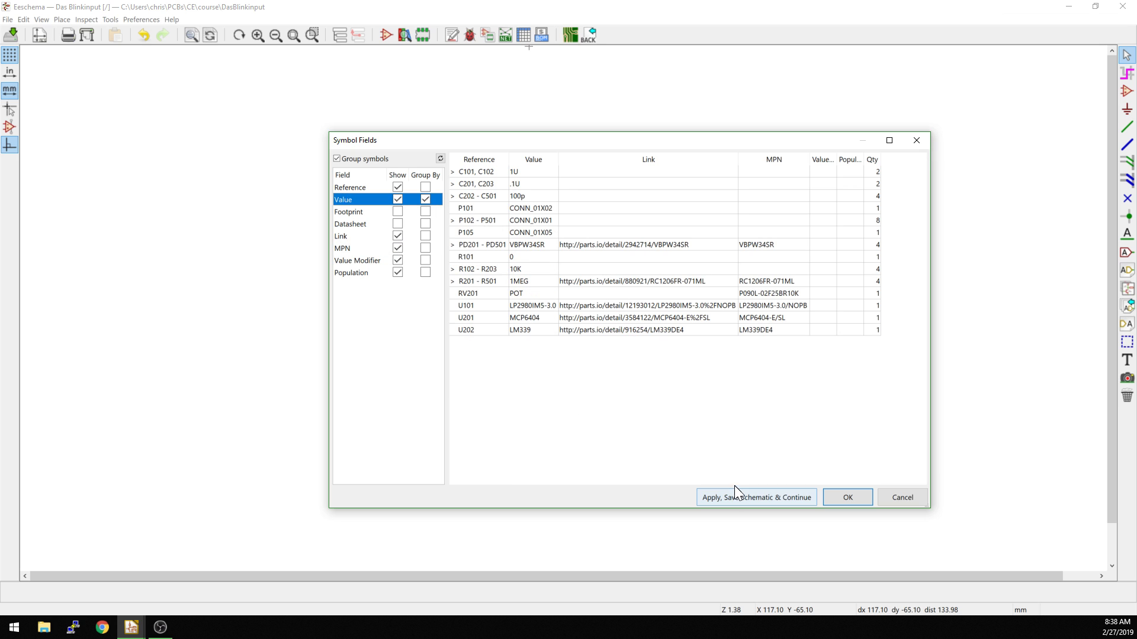
pyautogui.click(737, 501)
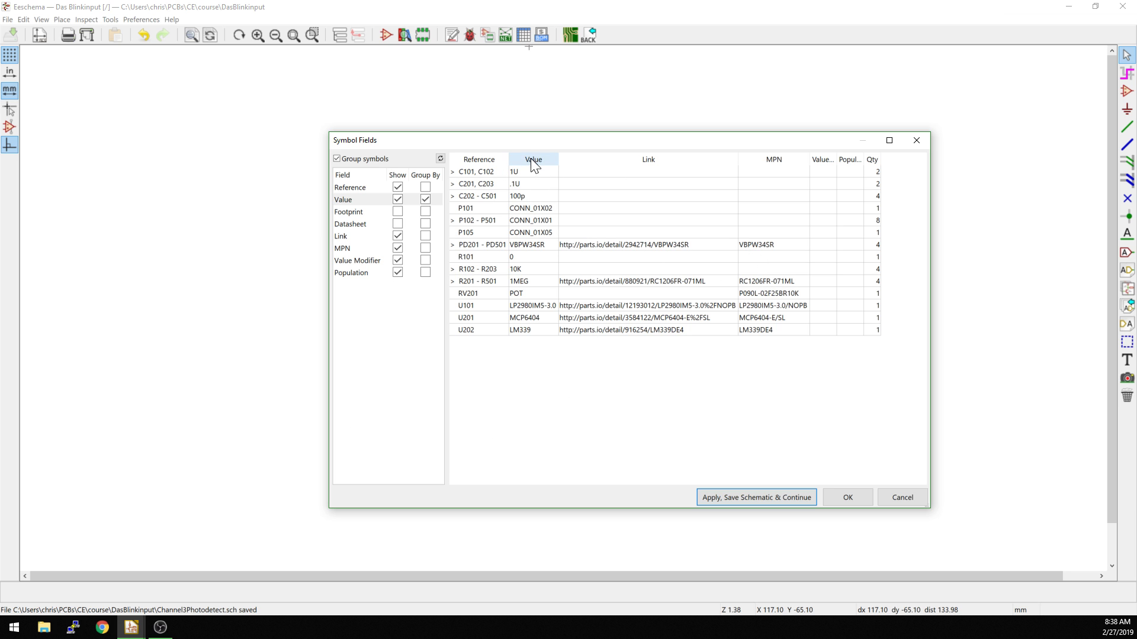
pyautogui.moveTo(525, 152); pyautogui.dragTo(499, 147)
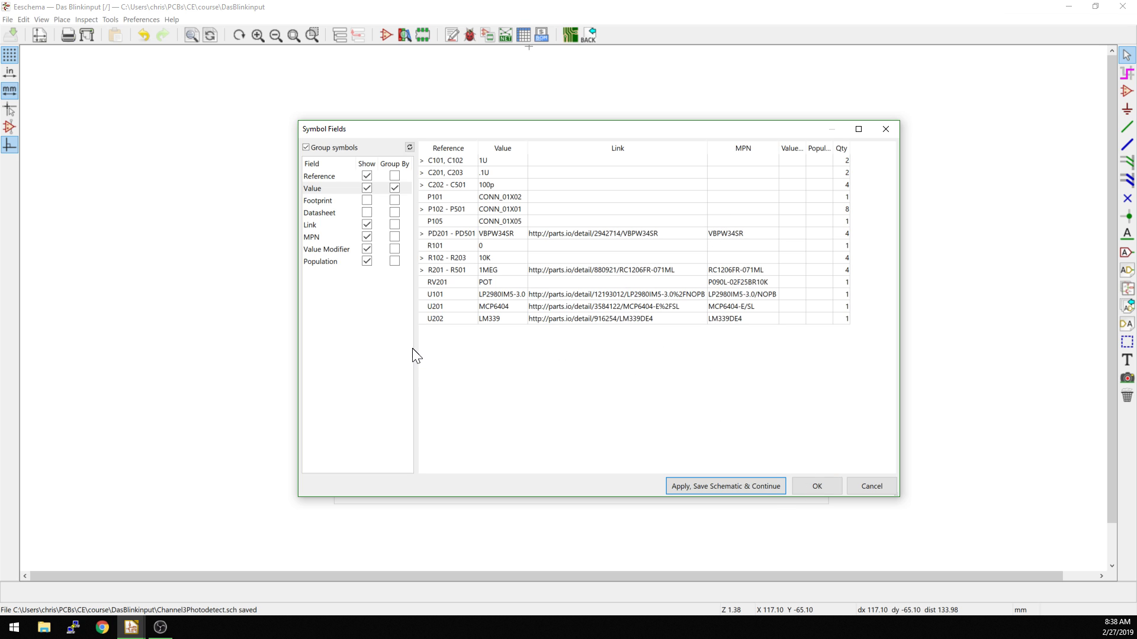
pyautogui.click(804, 488)
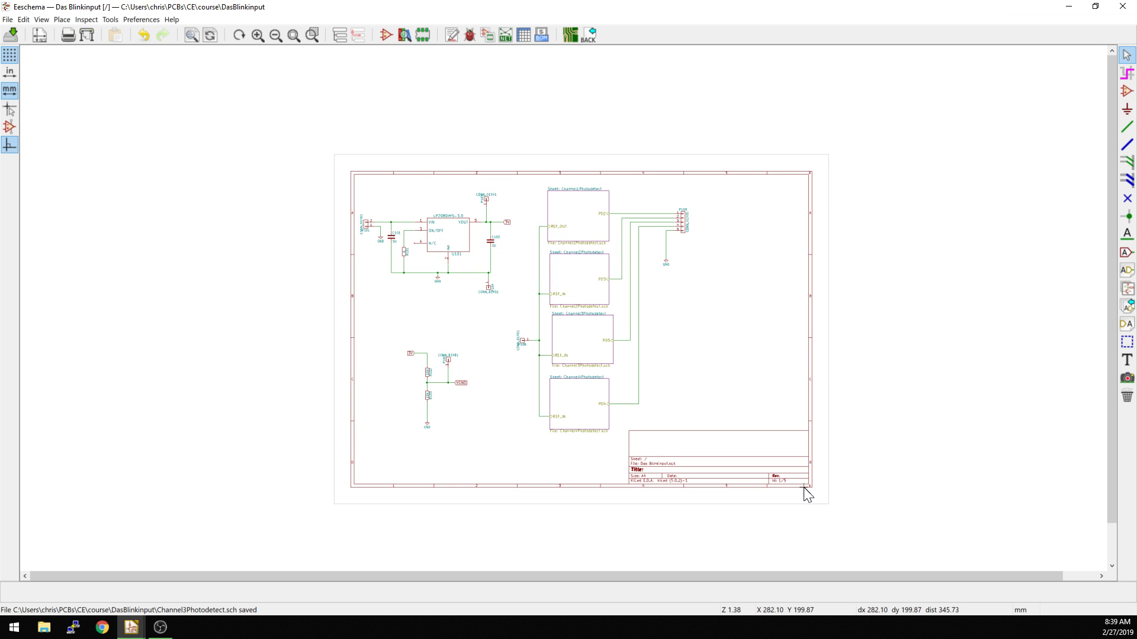